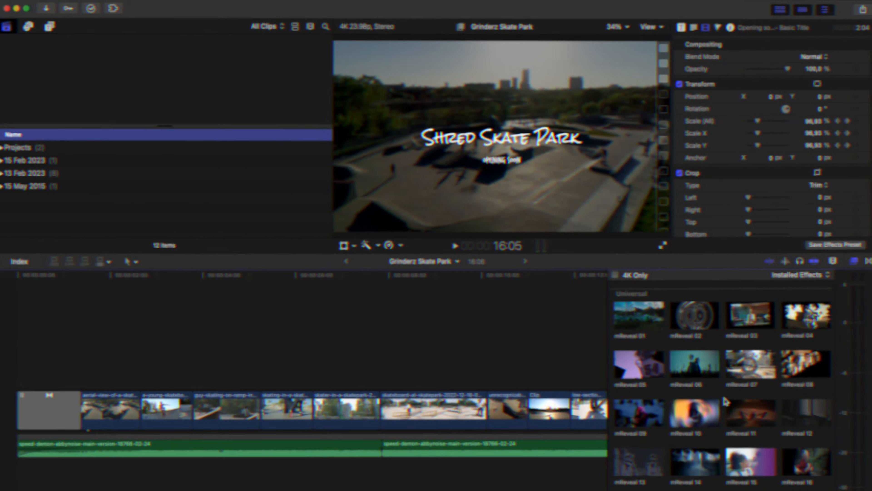
# Step: Lift every clip from the young skateboarder shot through the final aerial shot out of the primary storyline
pyautogui.click(154, 380)
pyautogui.click(154, 407)
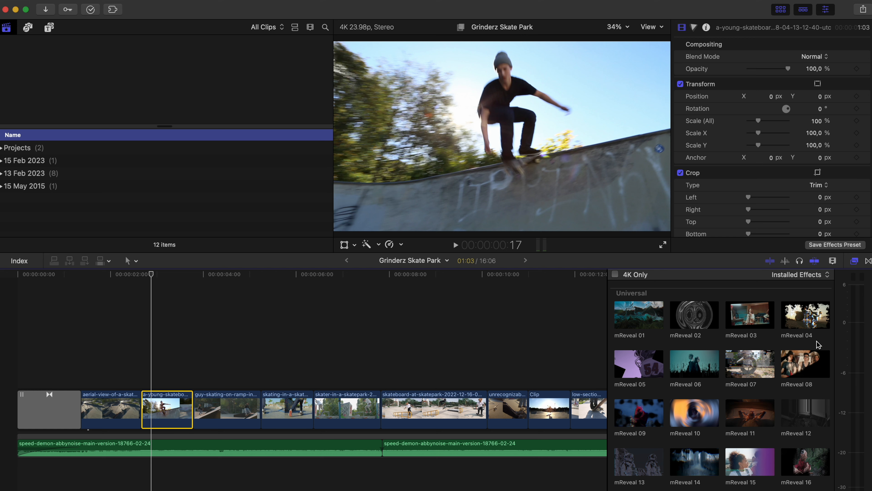
pyautogui.hotkey('shift', 'z')
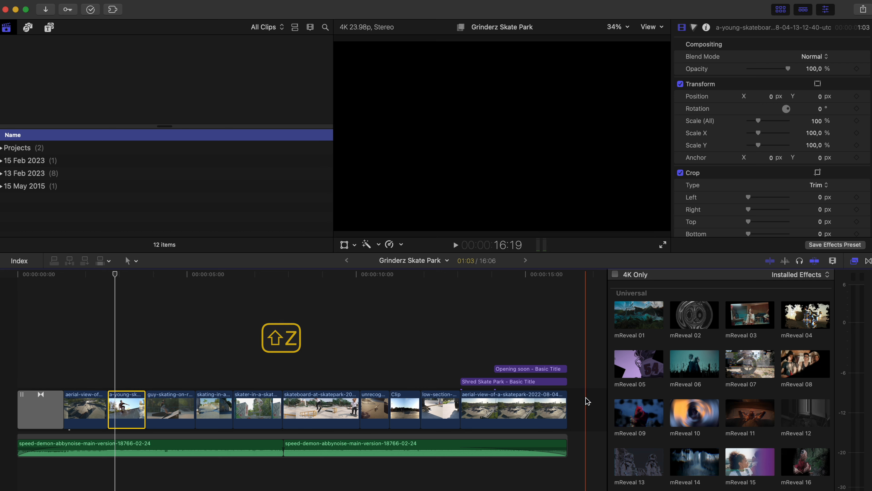
pyautogui.moveTo(588, 400); pyautogui.dragTo(131, 406)
pyautogui.press('super+alt+Up')
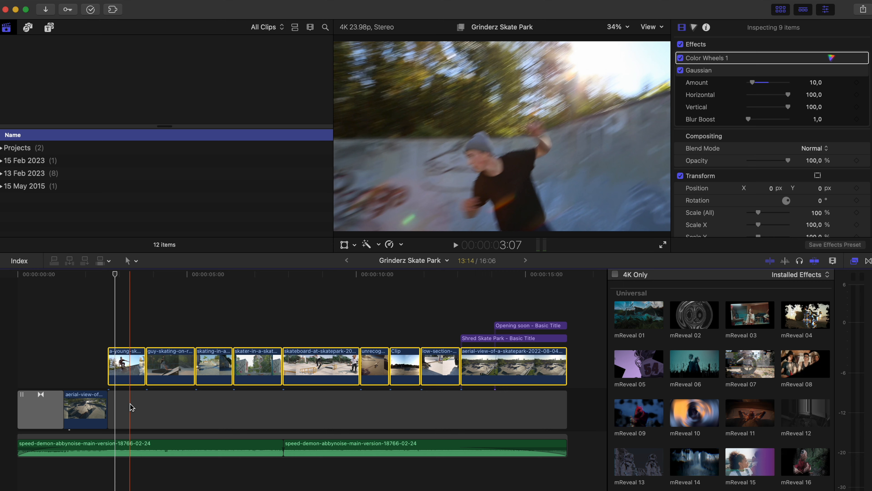
# Step: Apply the mReveal 19 effect to the lifted young skateboarder clip
pyautogui.click(116, 321)
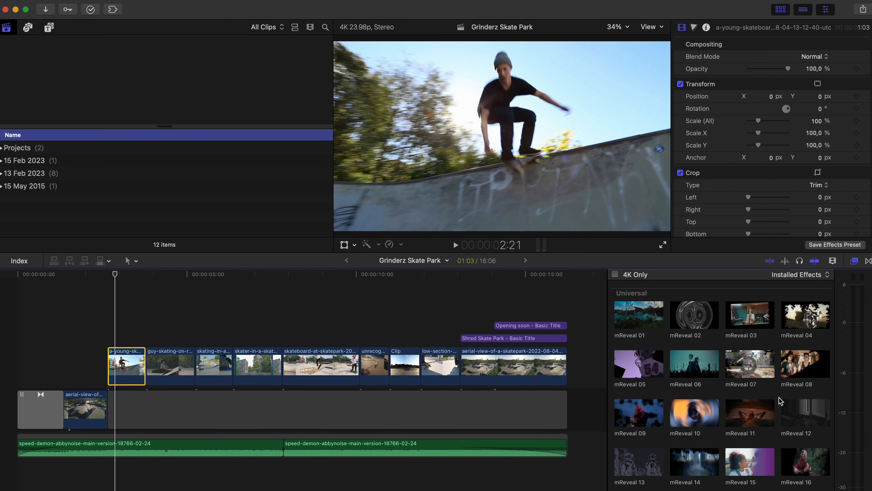
pyautogui.scroll(-3, 779, 400)
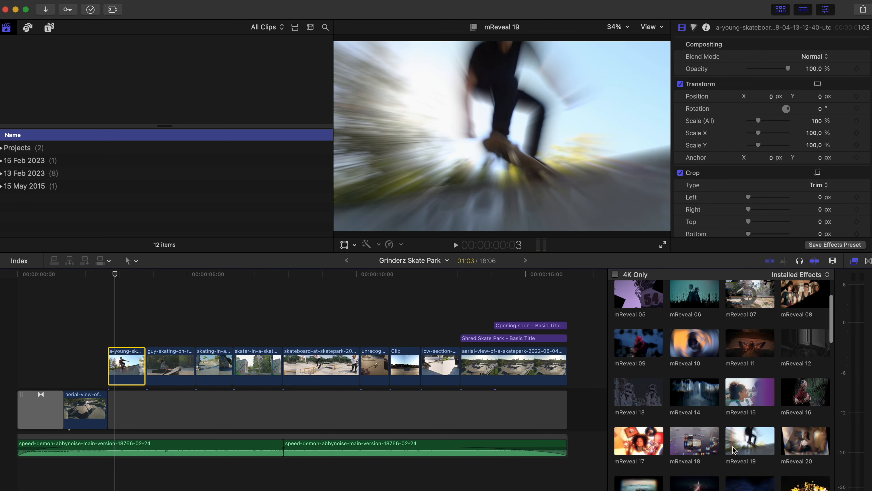
pyautogui.moveTo(748, 450); pyautogui.dragTo(138, 371)
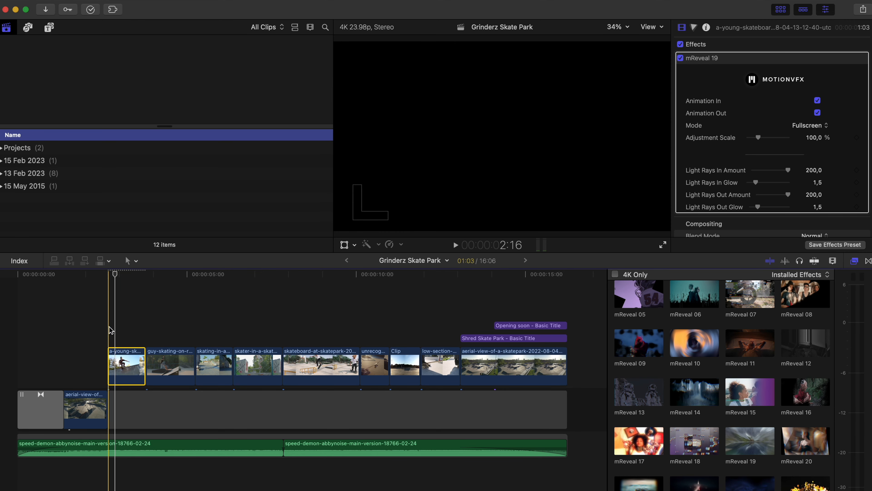
# Step: Extend the young skateboarder clip's start to overlap the opening aerial clip, and compare the mReveal 19 Animation In off and on
pyautogui.moveTo(111, 360); pyautogui.dragTo(98, 360)
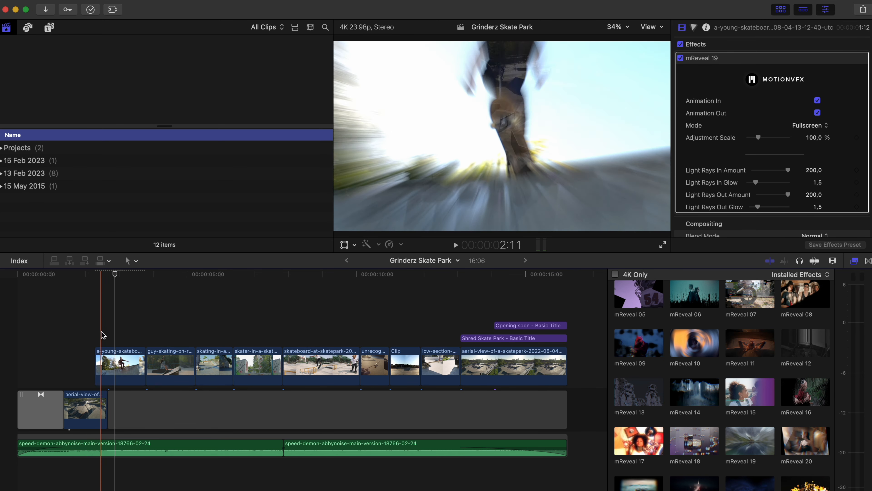
pyautogui.click(103, 366)
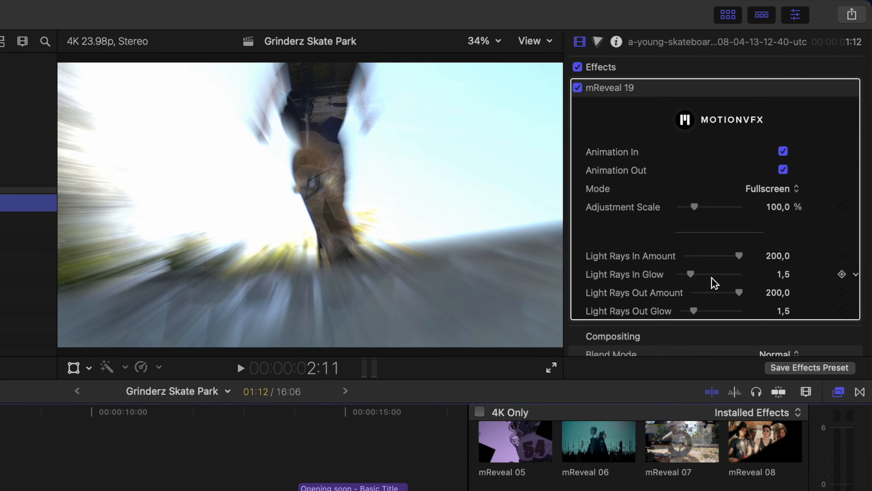
pyautogui.click(784, 152)
pyautogui.click(784, 151)
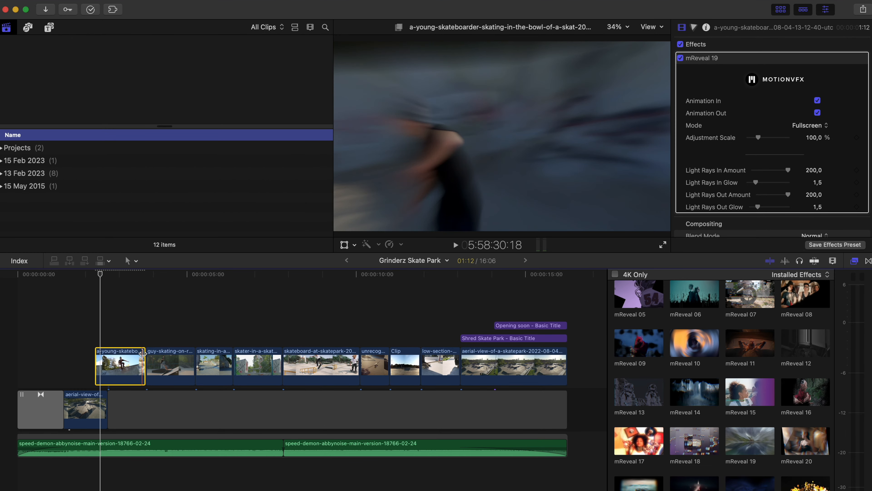
# Step: Extend the young skateboarder clip's end to a 1:22 duration, stacking it above the overlapping guy-skating clip
pyautogui.moveTo(143, 353); pyautogui.dragTo(186, 356)
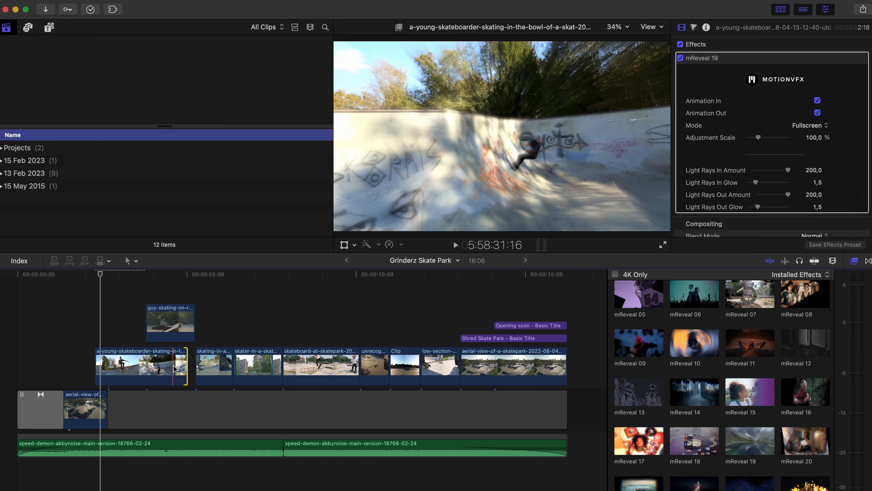
pyautogui.moveTo(186, 365); pyautogui.dragTo(158, 363)
pyautogui.moveTo(165, 322); pyautogui.dragTo(166, 369)
pyautogui.press('n')
pyautogui.click(144, 326)
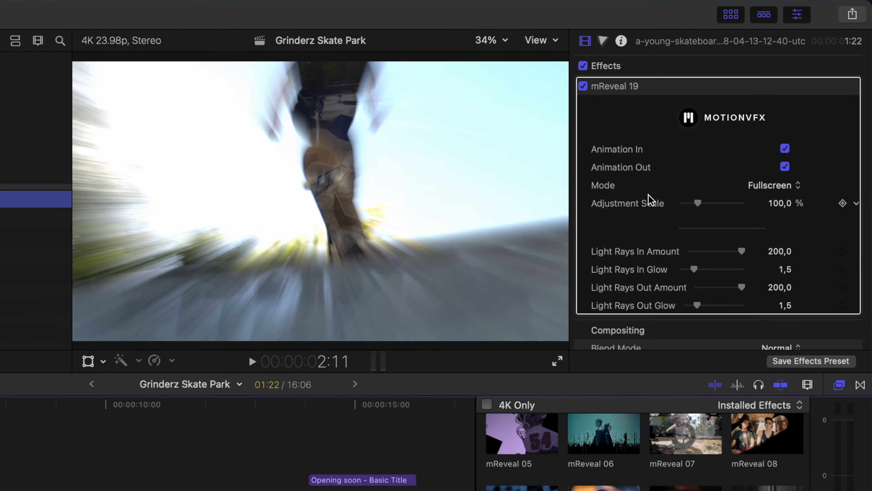
# Step: Try the Graphic Element mode on the mReveal 19 effect and return it to Fullscreen
pyautogui.click(772, 189)
pyautogui.click(771, 208)
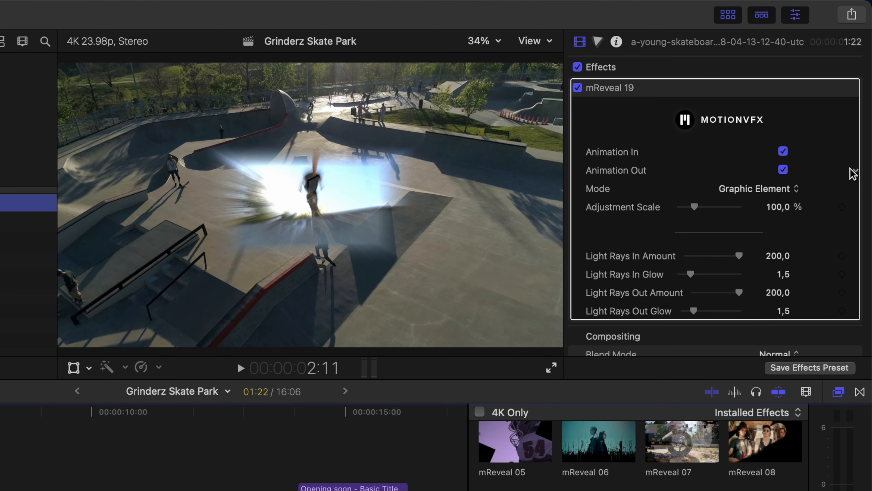
pyautogui.click(756, 188)
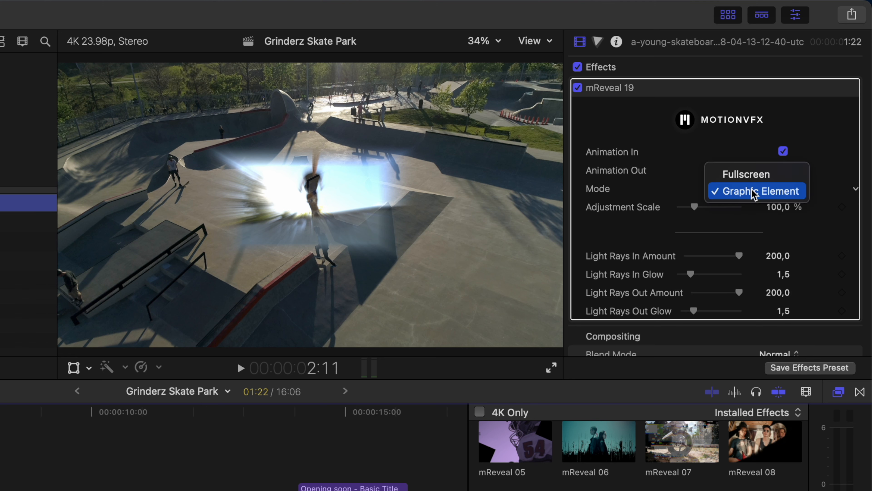
pyautogui.click(742, 173)
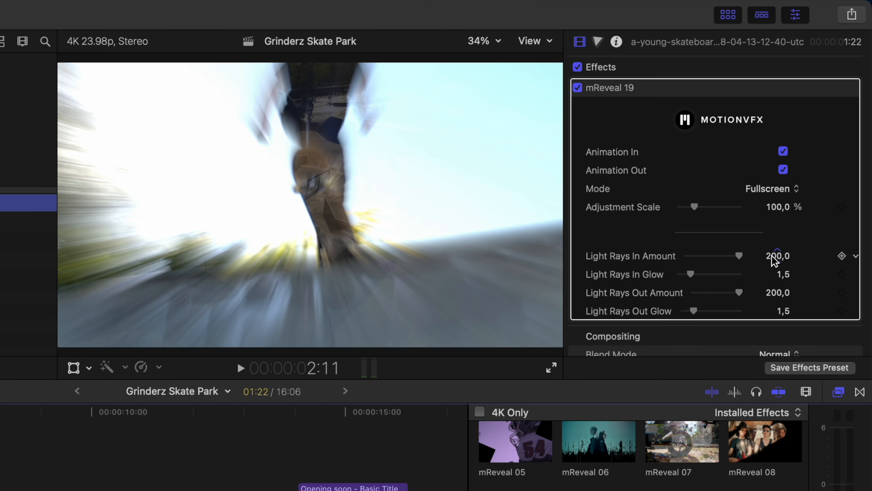
# Step: Set the mReveal 19 Light Rays In Glow to 2,38 on the young skateboarder clip
pyautogui.moveTo(778, 255)
pyautogui.mouseDown()
pyautogui.moveTo(778, 272)
pyautogui.moveTo(778, 255)
pyautogui.mouseUp()
pyautogui.moveTo(690, 274); pyautogui.dragTo(700, 280)
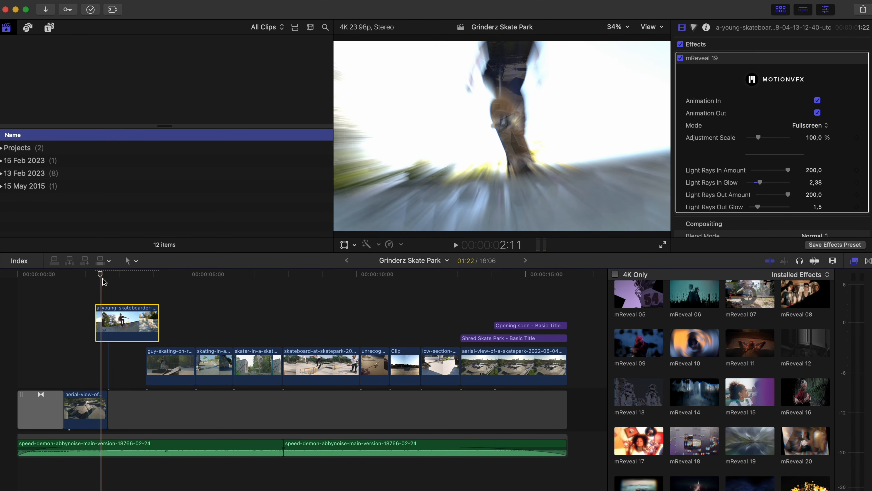
# Step: Apply the mReveal 68 effect to the opening aerial skatepark clip and display its full set of parameters
pyautogui.scroll(-15, 714, 427)
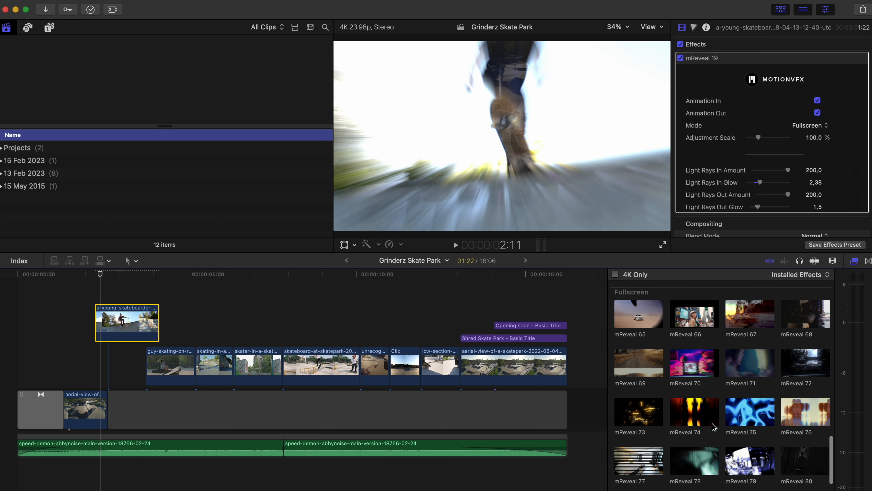
pyautogui.moveTo(799, 316); pyautogui.dragTo(90, 405)
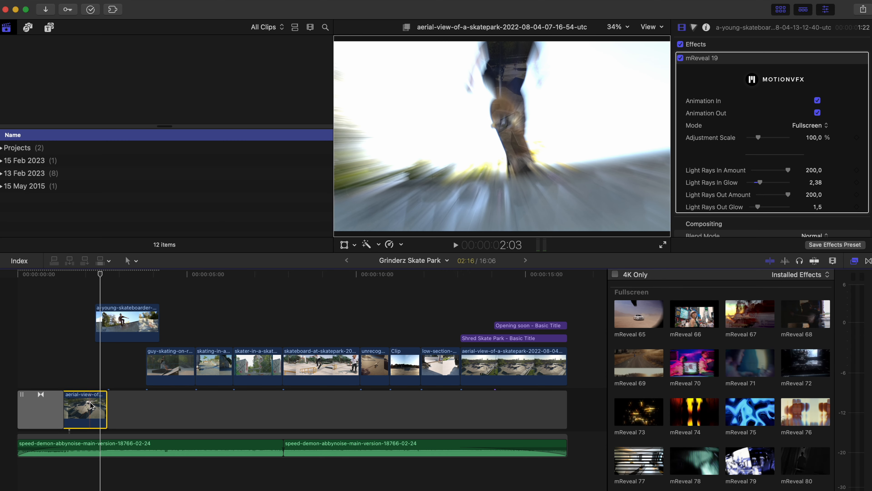
pyautogui.click(853, 58)
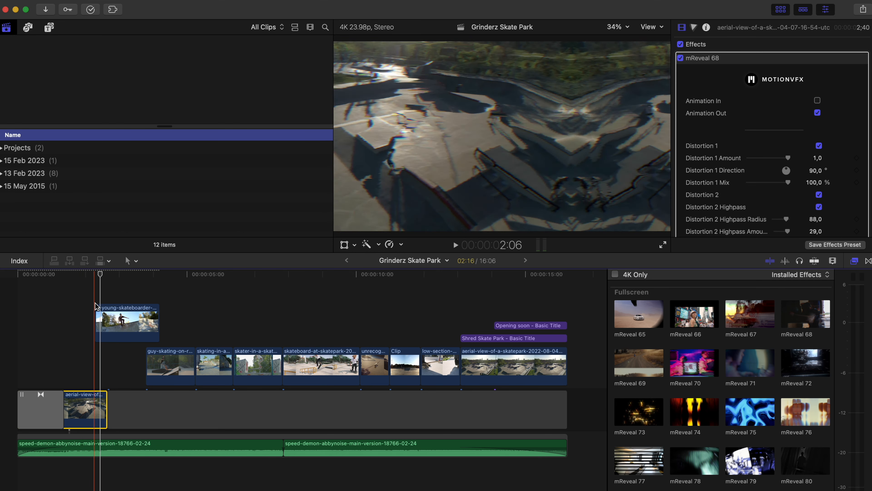
pyautogui.doubleClick(769, 30)
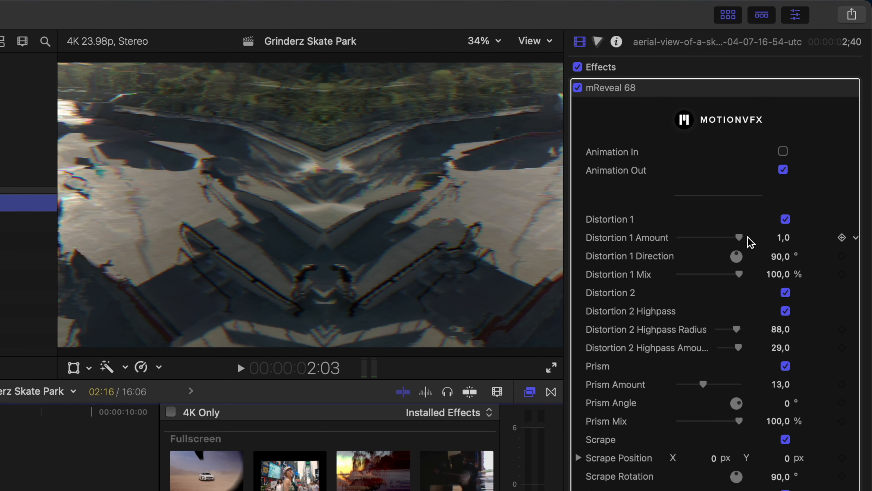
# Step: Set mReveal 68 Distortion 1 Amount to 2,31, Distortion 1 Direction to 77,8°, Prism Amount to 32 and Prism Angle to 91°
pyautogui.moveTo(787, 242); pyautogui.dragTo(788, 232)
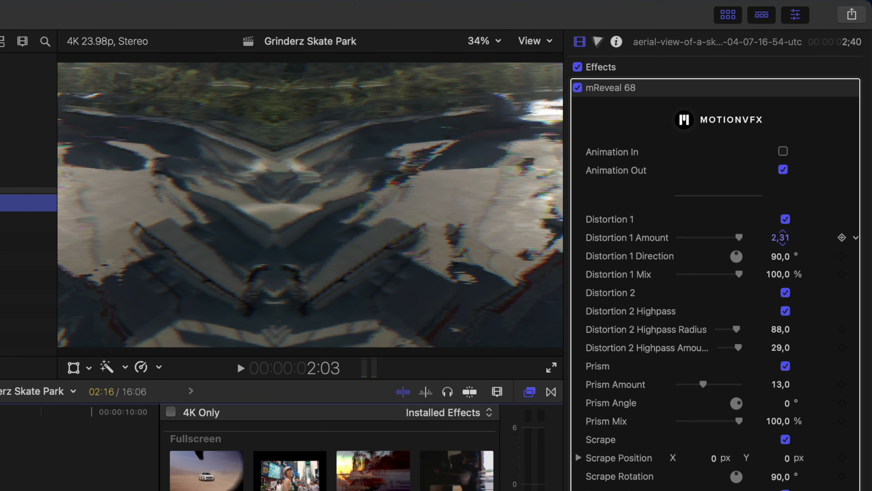
pyautogui.moveTo(785, 262); pyautogui.dragTo(785, 269)
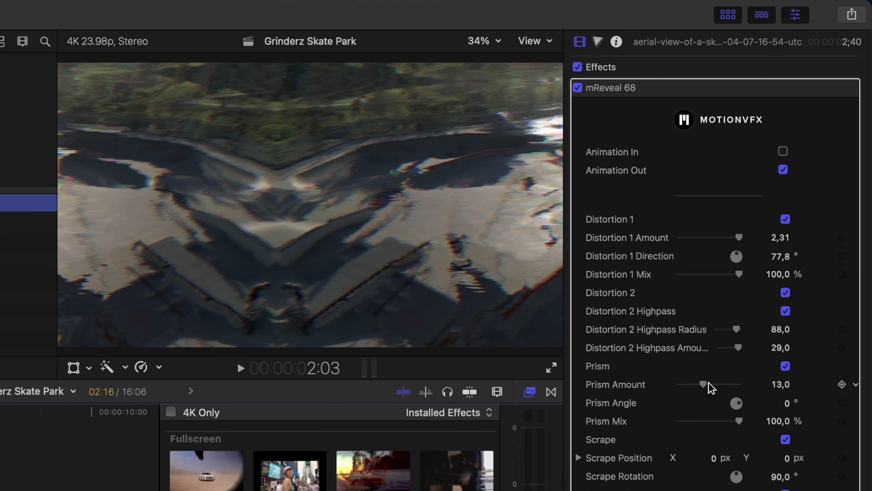
pyautogui.moveTo(728, 383); pyautogui.dragTo(756, 384)
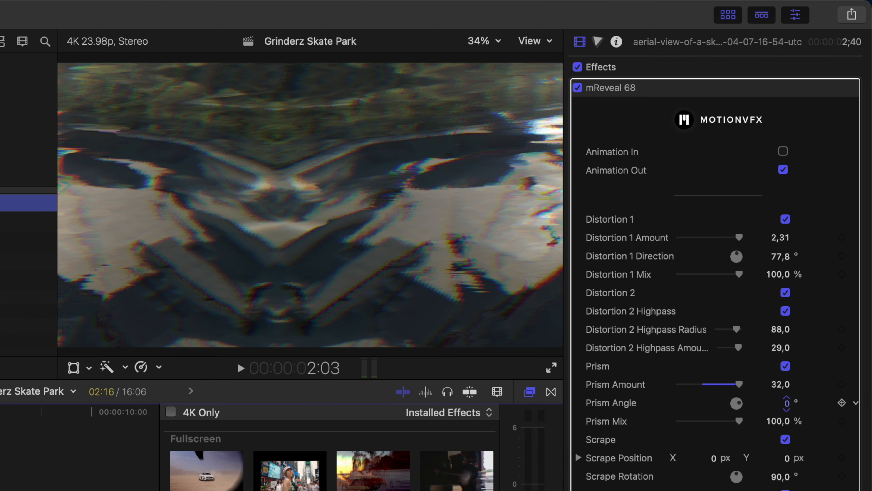
pyautogui.moveTo(785, 403)
pyautogui.mouseDown()
pyautogui.moveTo(785, 378)
pyautogui.moveTo(784, 402)
pyautogui.mouseUp()
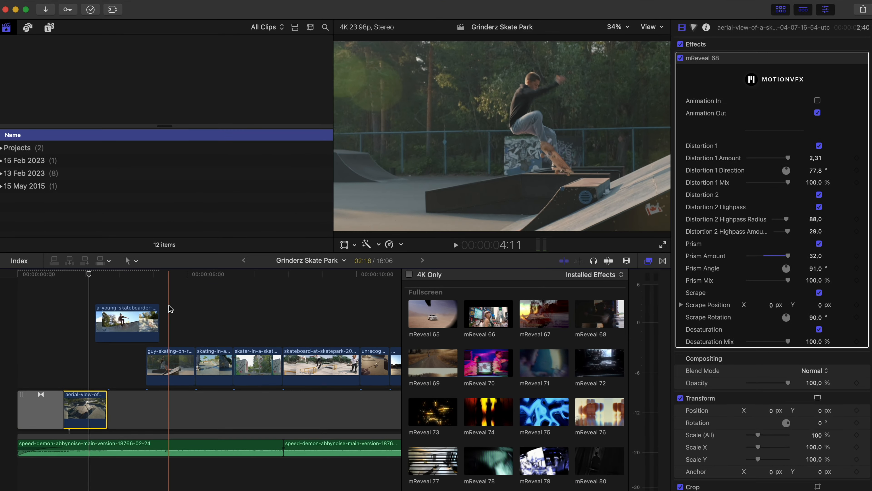
# Step: Apply both the mReveal 29 and mReveal 37 effects to the guy-skating-on-ramp clip
pyautogui.click(168, 306)
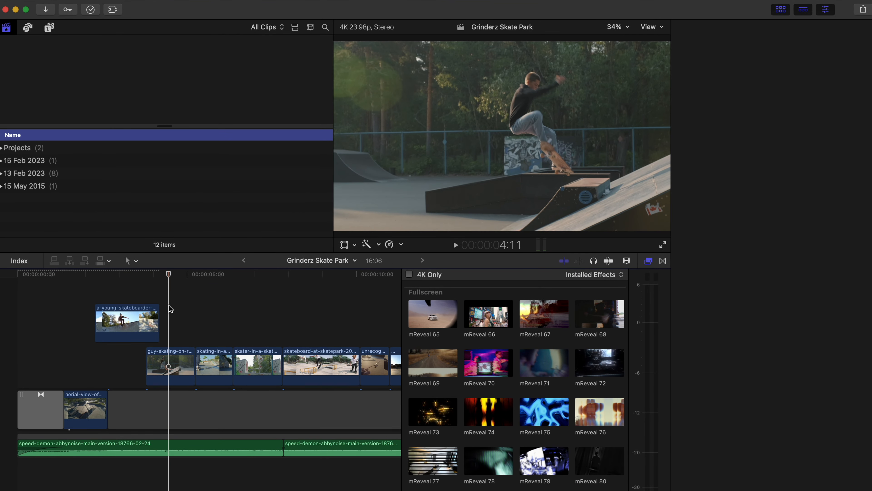
pyautogui.scroll(5, 537, 349)
pyautogui.scroll(8, 537, 350)
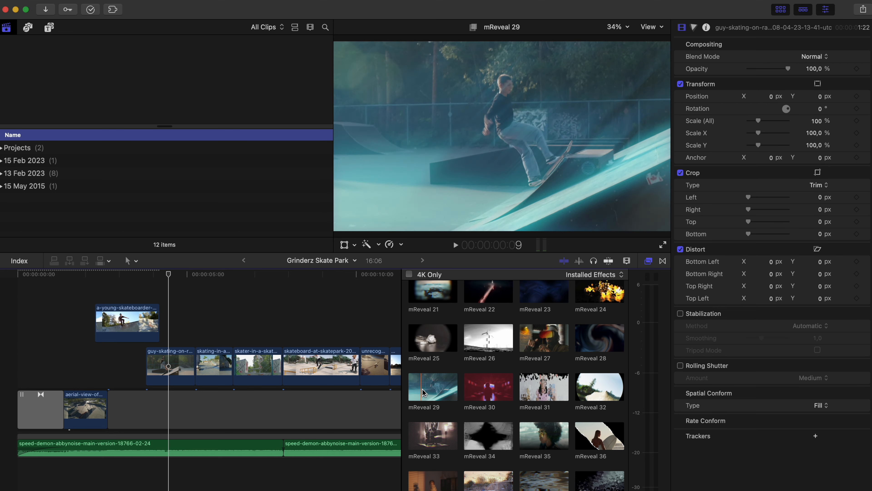
pyautogui.moveTo(453, 393); pyautogui.dragTo(186, 366)
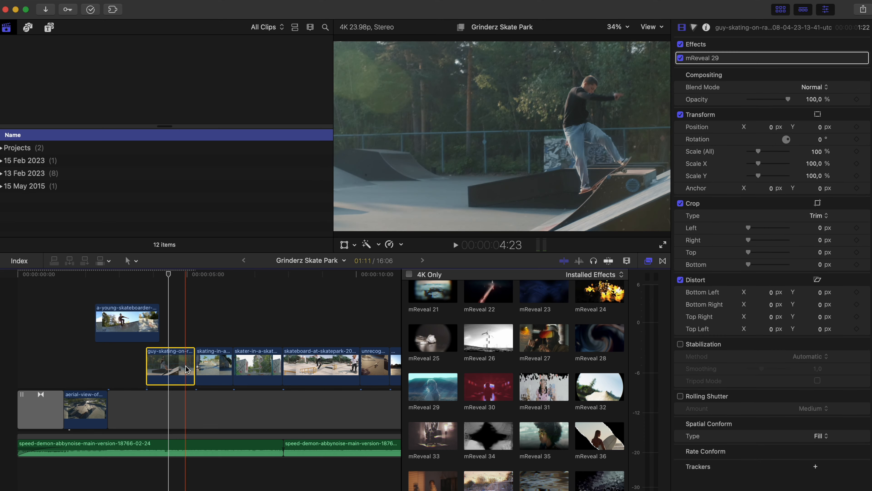
pyautogui.scroll(-4, 411, 421)
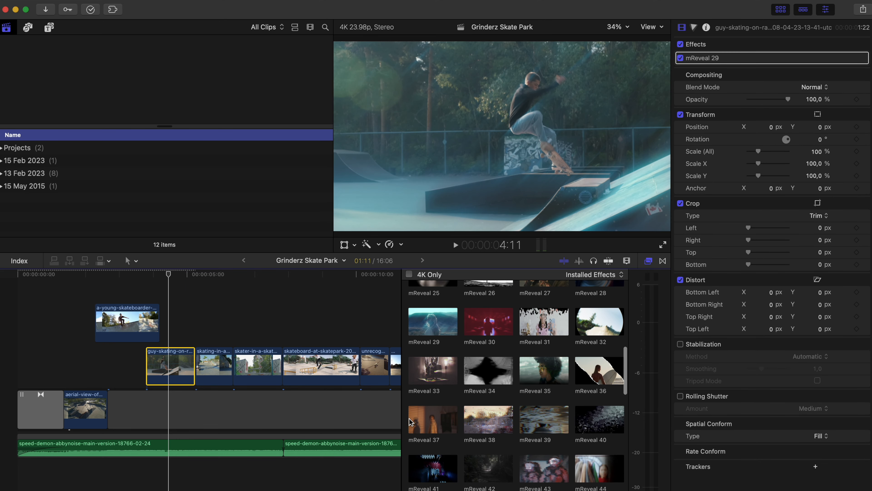
pyautogui.moveTo(411, 421); pyautogui.dragTo(182, 356)
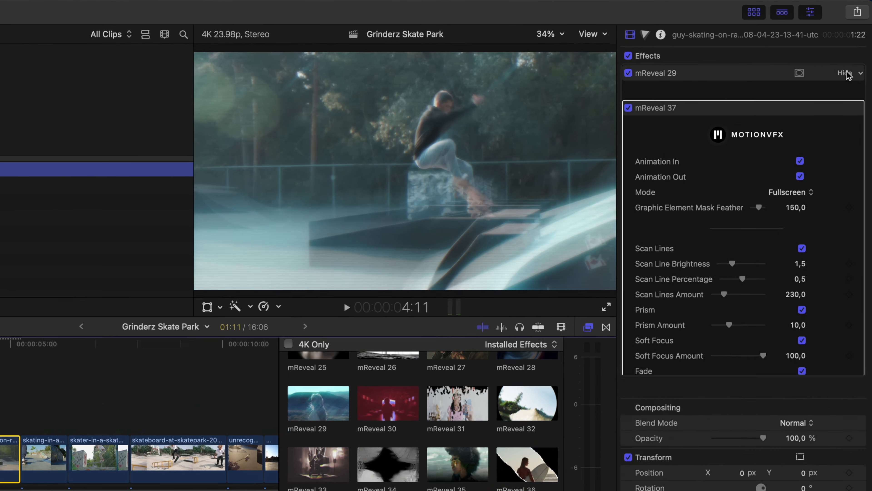
# Step: Change the mReveal 29 Lights Main Color to salmon orange and its Glint Tint Color to turquoise
pyautogui.click(856, 58)
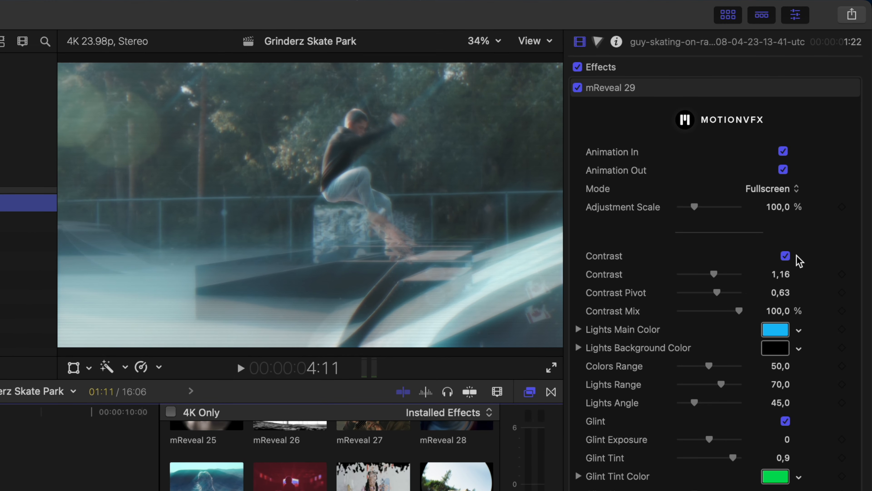
pyautogui.click(775, 331)
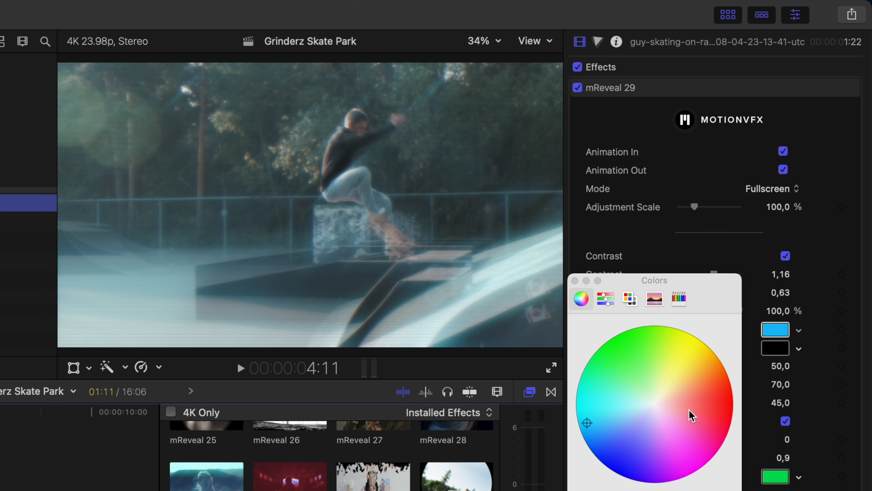
pyautogui.click(575, 280)
pyautogui.click(766, 476)
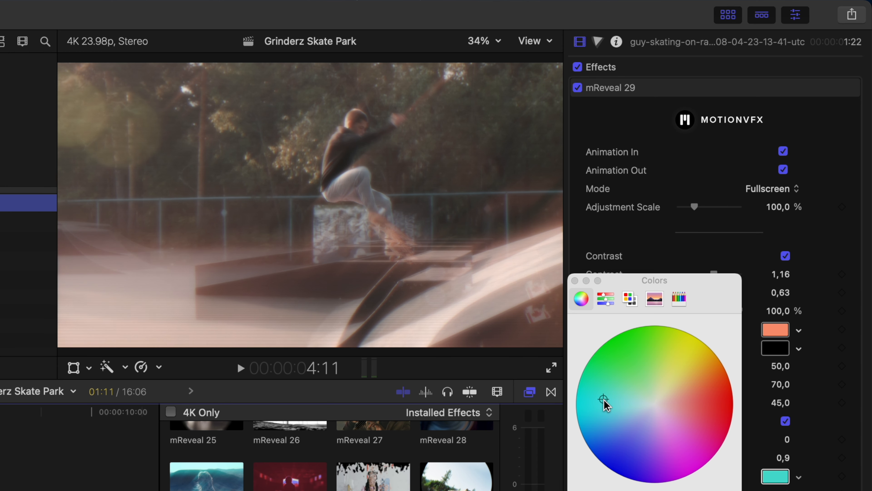
pyautogui.click(575, 281)
# Step: Set the mReveal 29 Glint Size to 12 and Glint Softness to 58,59 %, comparing the result with Glint off and on
pyautogui.moveTo(708, 477); pyautogui.dragTo(730, 478)
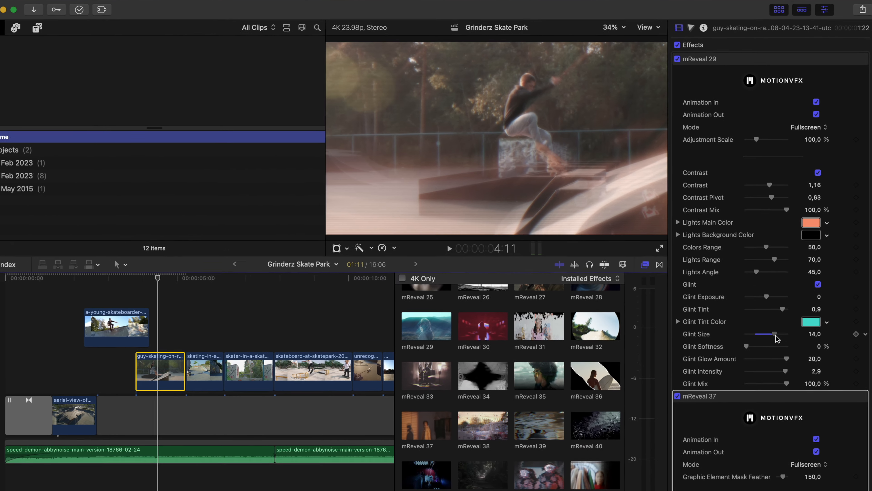
pyautogui.moveTo(749, 341); pyautogui.dragTo(772, 343)
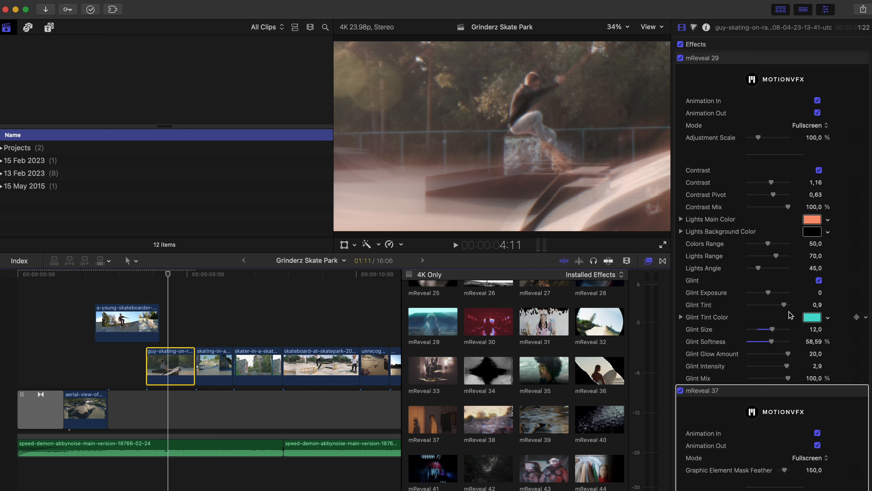
pyautogui.click(820, 281)
pyautogui.click(819, 281)
# Step: Collapse the mReveal 29 settings and move mReveal 37 above mReveal 29 in the clip's effect order
pyautogui.click(854, 58)
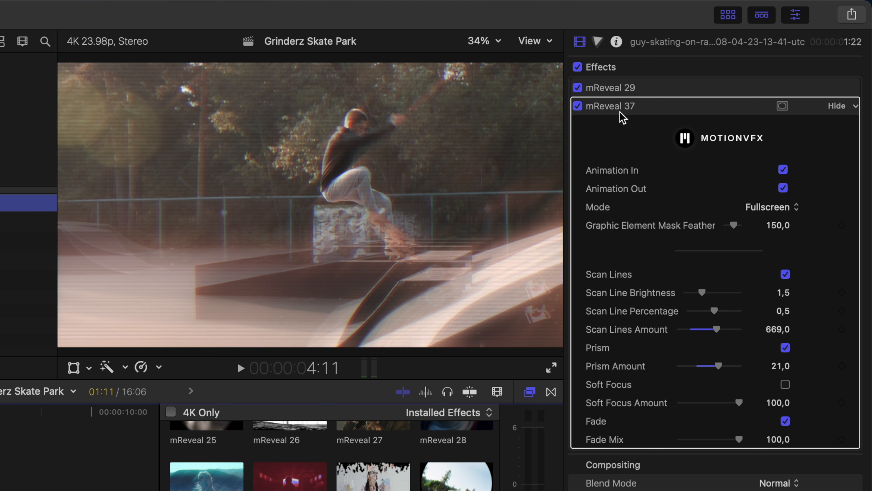
pyautogui.moveTo(620, 111); pyautogui.dragTo(624, 90)
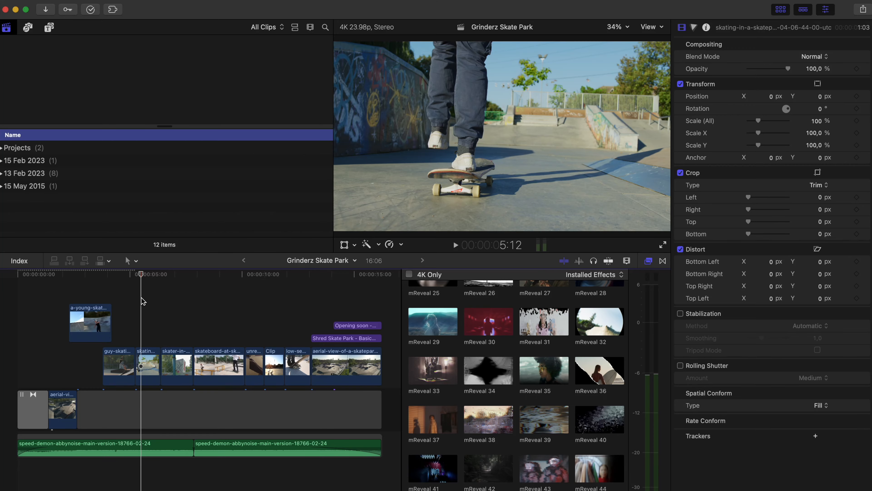
# Step: Extend the edges of the connected clips from skating-in-a-skatepark through low-section so that neighbouring clips overlap on the timeline
pyautogui.moveTo(136, 365); pyautogui.dragTo(126, 365)
pyautogui.moveTo(161, 365); pyautogui.dragTo(169, 365)
pyautogui.moveTo(162, 323); pyautogui.dragTo(153, 323)
pyautogui.moveTo(194, 364); pyautogui.dragTo(179, 365)
pyautogui.moveTo(244, 364); pyautogui.dragTo(251, 364)
pyautogui.moveTo(254, 325); pyautogui.dragTo(239, 364)
pyautogui.moveTo(264, 363); pyautogui.dragTo(279, 363)
pyautogui.moveTo(310, 361); pyautogui.dragTo(319, 360)
# Step: Apply an mReveal effect to the skating-in-a-skatepark clip, and mReveal 44 and mReveal 43 to the skater-in-a-skatepark clip
pyautogui.scroll(3, 319, 360)
pyautogui.moveTo(439, 373); pyautogui.dragTo(162, 407)
pyautogui.click(165, 328)
pyautogui.scroll(-5, 545, 421)
pyautogui.doubleClick(597, 381)
pyautogui.doubleClick(547, 386)
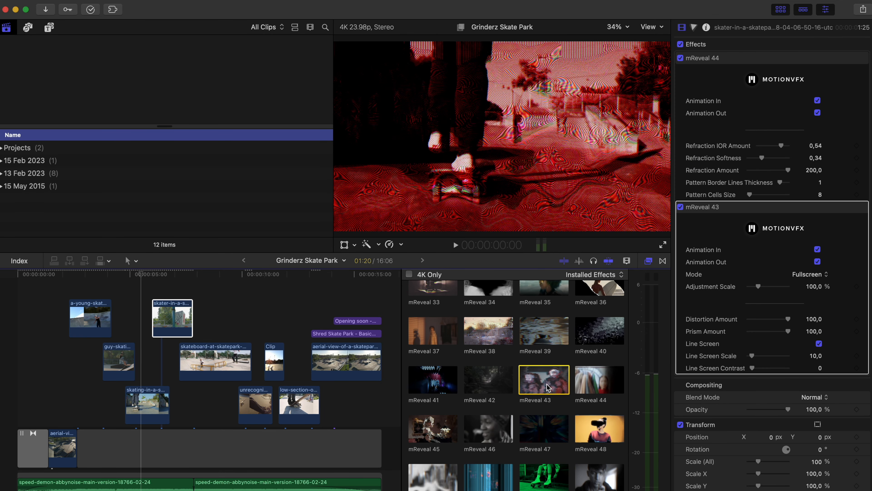
# Step: Apply mReveal 75, mReveal 48 and mReveal 83 to the skateboard-at-skatepark clip
pyautogui.click(231, 361)
pyautogui.scroll(-6, 546, 413)
pyautogui.doubleClick(550, 484)
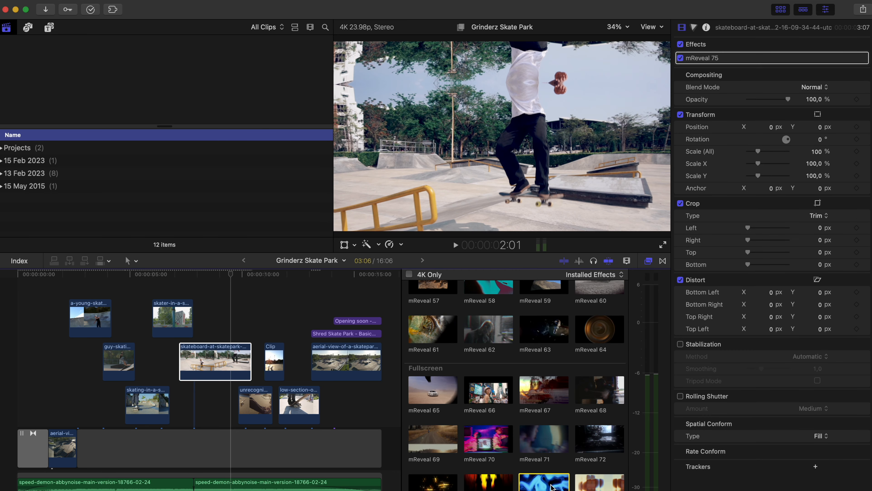
pyautogui.scroll(5, 550, 484)
pyautogui.doubleClick(586, 355)
pyautogui.scroll(-9, 587, 355)
pyautogui.doubleClick(534, 439)
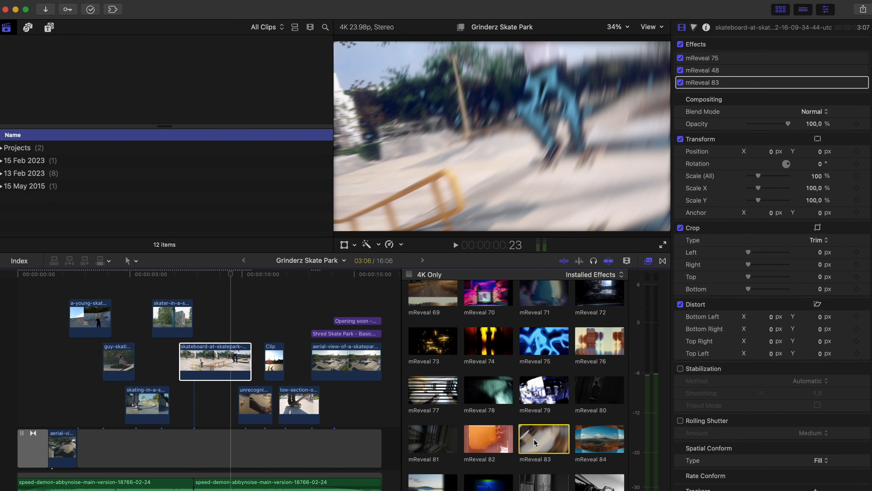
# Step: Apply mReveal 54 to the unrecognizable-teenager clip and mReveal 38 to the short clip named Clip
pyautogui.click(252, 402)
pyautogui.scroll(5, 498, 371)
pyautogui.moveTo(489, 340); pyautogui.dragTo(255, 402)
pyautogui.scroll(5, 506, 352)
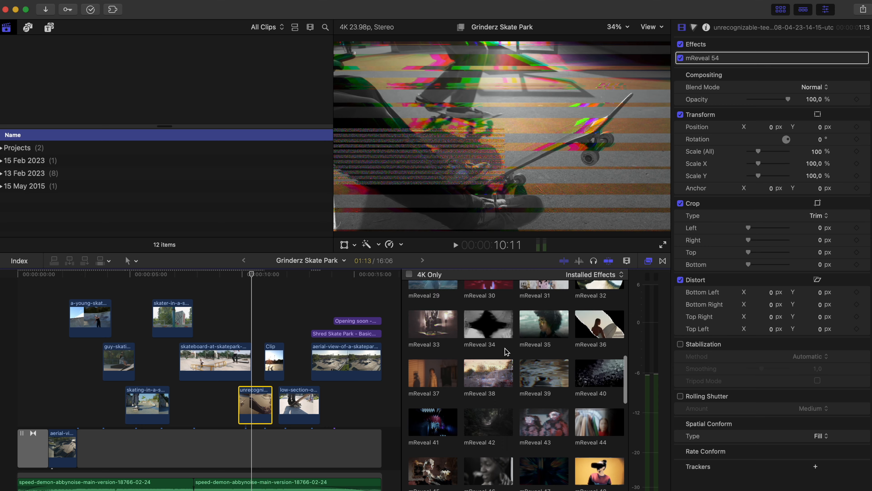
pyautogui.moveTo(498, 369); pyautogui.dragTo(274, 363)
# Step: Apply mReveal 82 to the low-section clip and mReveal 92 to the closing aerial-view clip
pyautogui.scroll(-10, 503, 343)
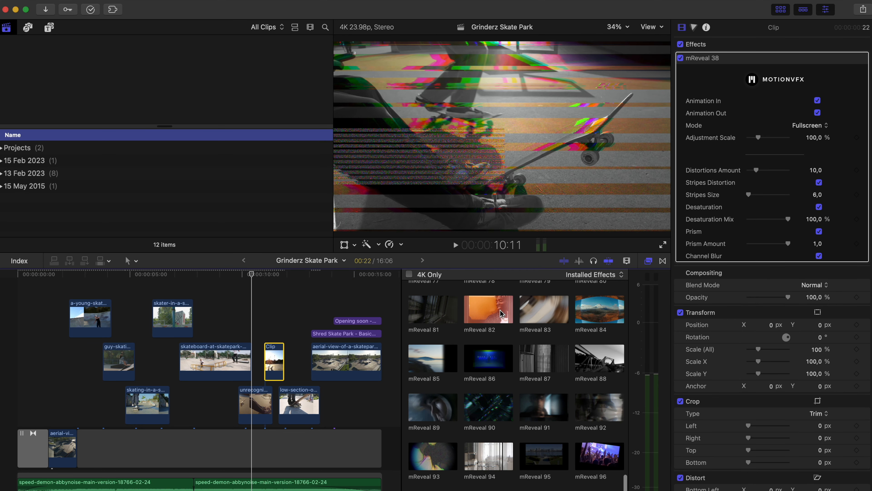
pyautogui.moveTo(502, 312); pyautogui.dragTo(298, 404)
pyautogui.moveTo(599, 408); pyautogui.dragTo(343, 361)
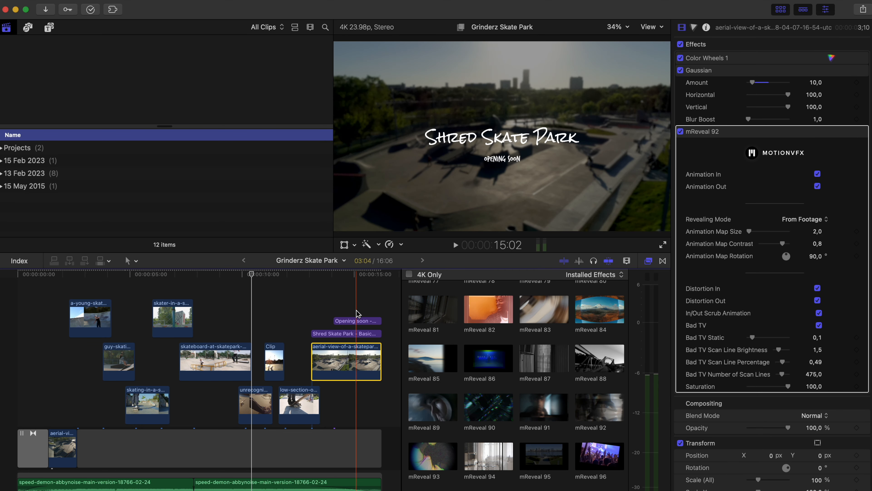
# Step: Apply an mReveal effect to the Shred Skate Park title at the end of the timeline
pyautogui.scroll(8, 511, 334)
pyautogui.scroll(-5, 513, 335)
pyautogui.moveTo(599, 349); pyautogui.dragTo(354, 334)
pyautogui.scroll(-5, 521, 394)
pyautogui.scroll(8, 481, 375)
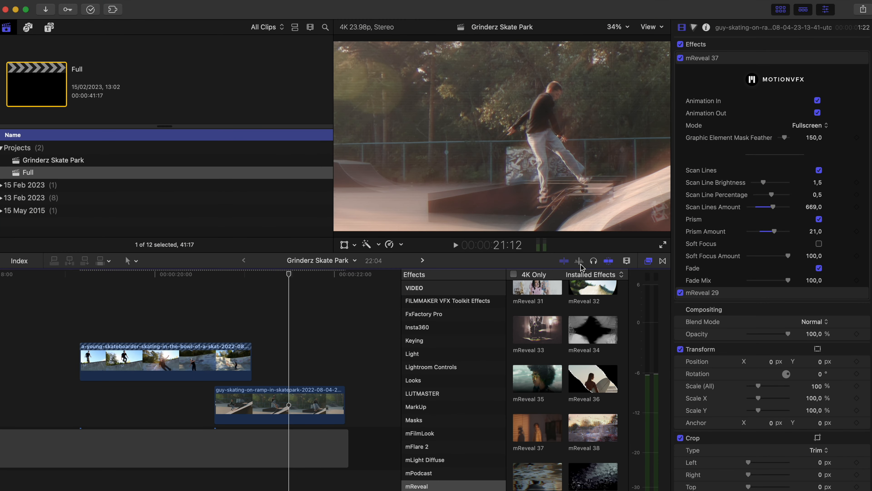
# Step: Apply the Raster effect from the Stylize category to the young-skateboarder bowl clip
pyautogui.click(166, 361)
pyautogui.scroll(1, 439, 351)
pyautogui.scroll(5, 438, 350)
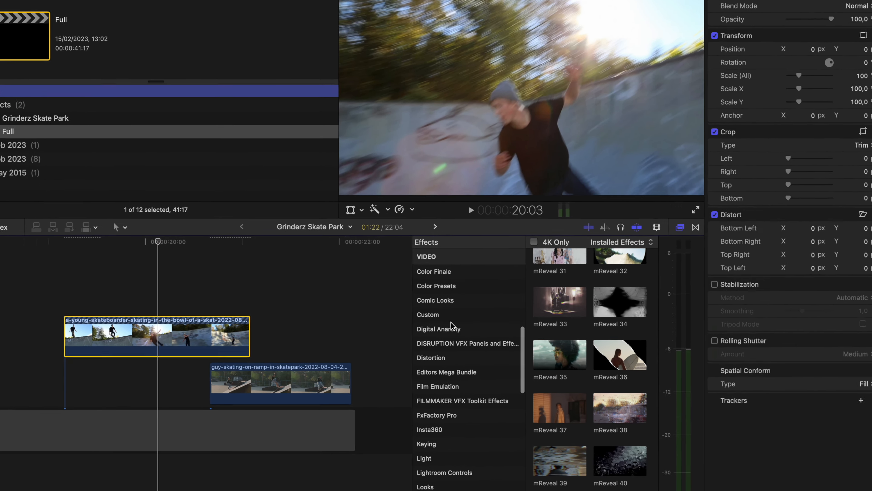
pyautogui.scroll(-10, 437, 350)
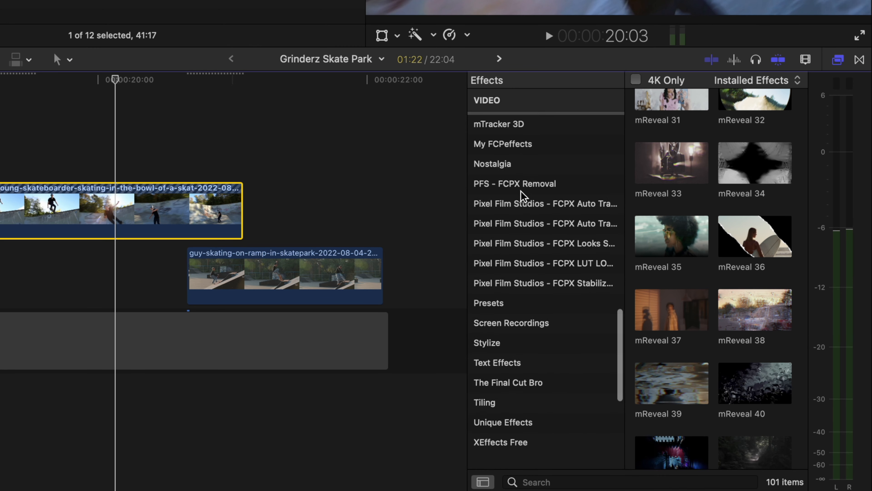
pyautogui.scroll(-3, 521, 198)
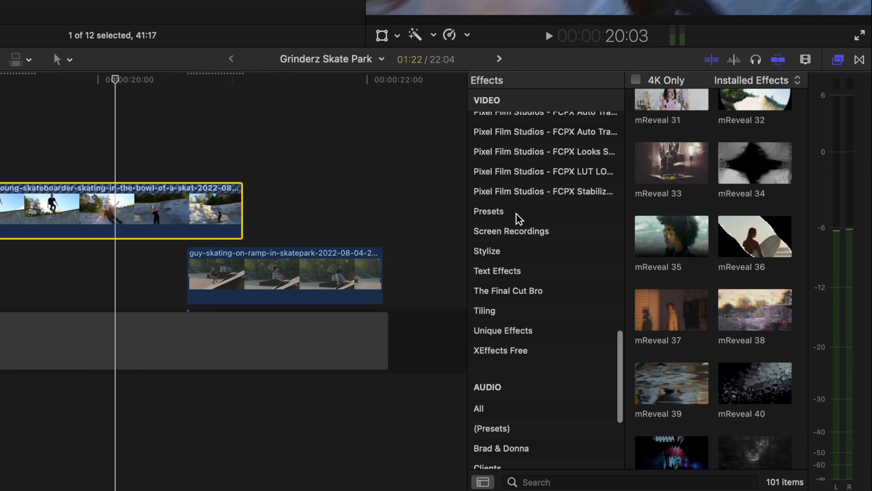
pyautogui.click(506, 254)
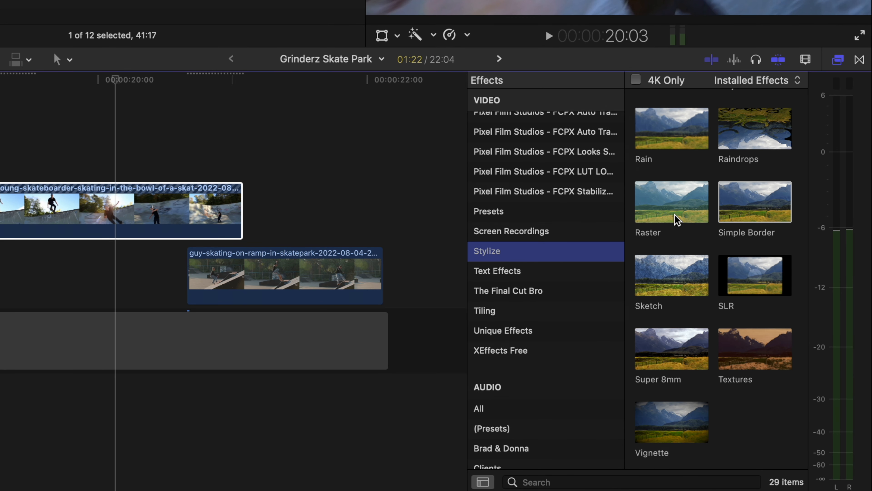
pyautogui.moveTo(672, 208); pyautogui.dragTo(115, 198)
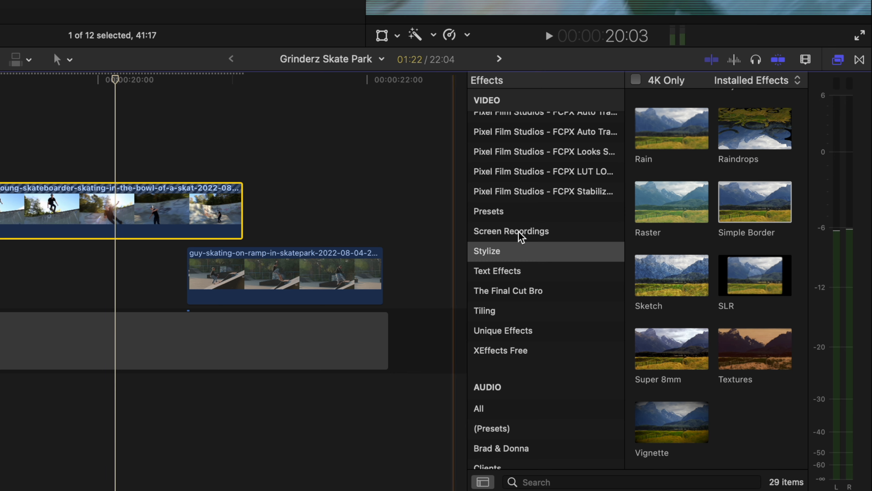
# Step: Add the Tint effect from the Color category to the young-skateboarder bowl clip
pyautogui.scroll(15, 543, 268)
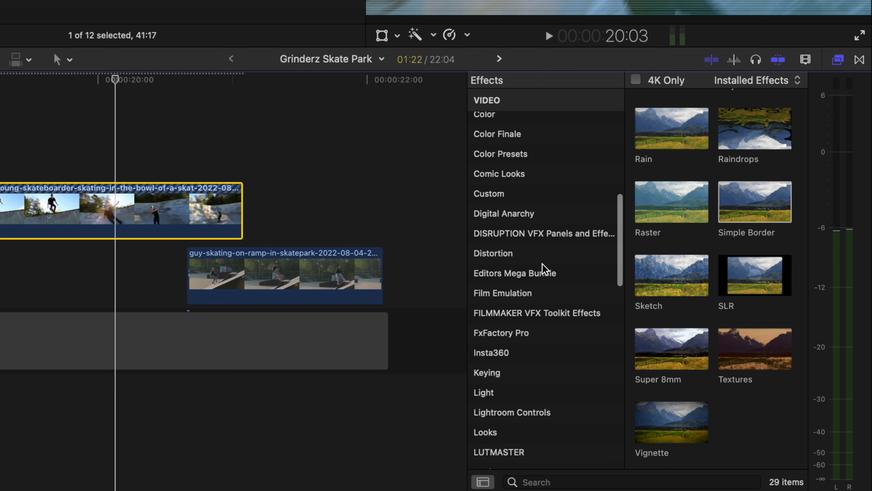
pyautogui.scroll(3, 541, 269)
pyautogui.click(508, 206)
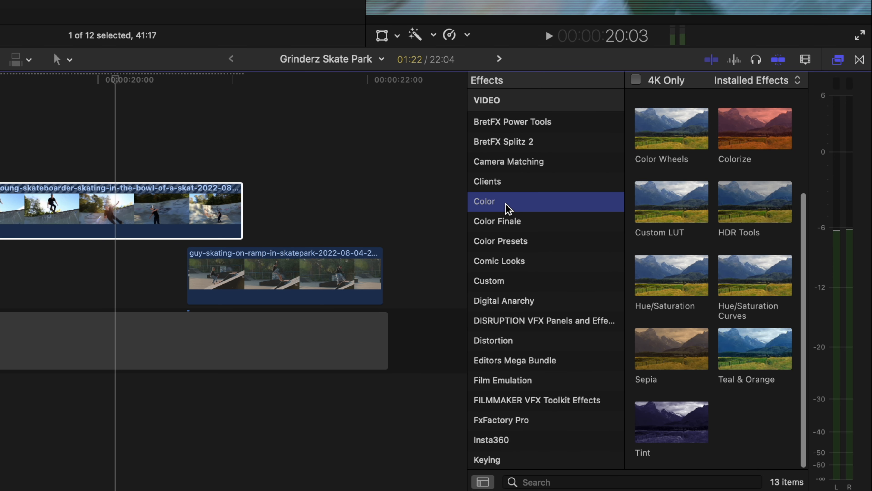
pyautogui.scroll(-2, 717, 196)
pyautogui.click(429, 36)
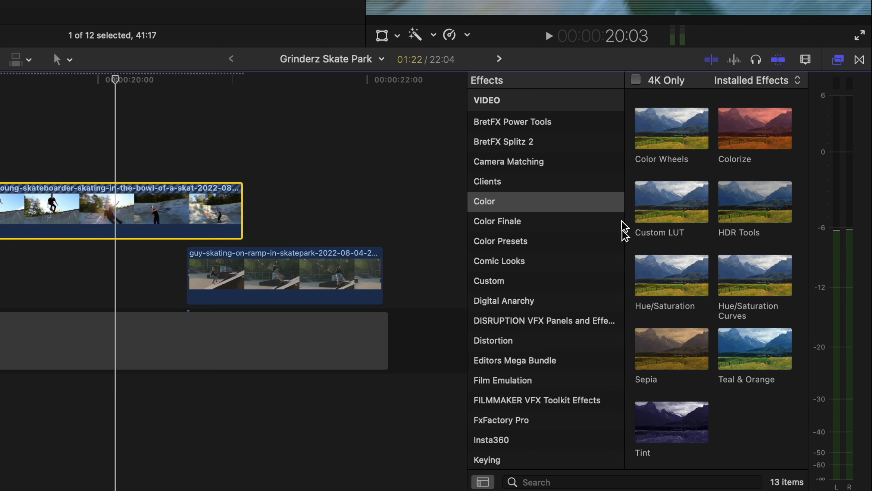
pyautogui.moveTo(676, 437); pyautogui.dragTo(165, 222)
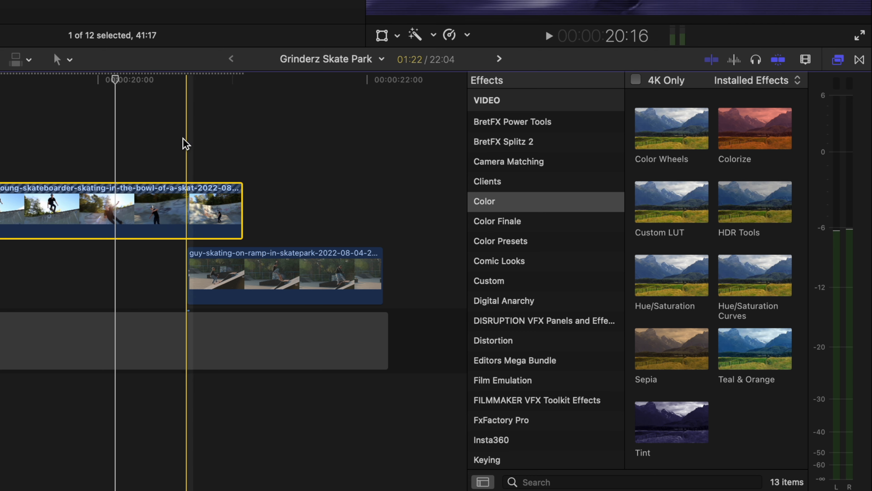
# Step: Add the Luma Keyer effect from the Keying category to the young-skateboarder bowl clip
pyautogui.click(498, 460)
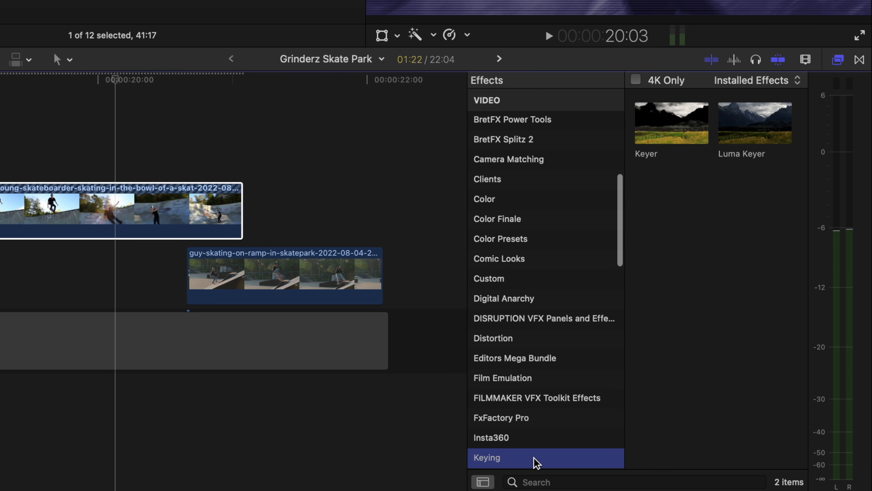
pyautogui.moveTo(759, 153); pyautogui.dragTo(159, 205)
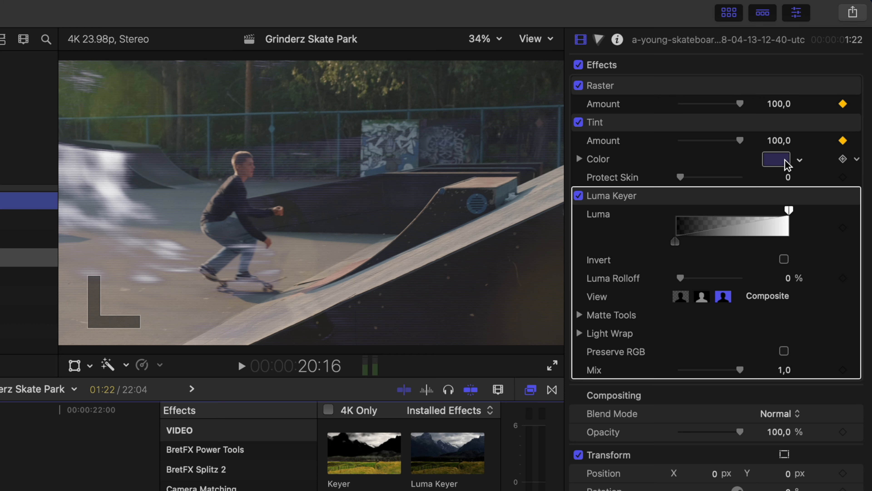
# Step: Open the Tint effect's color for editing
pyautogui.click(778, 159)
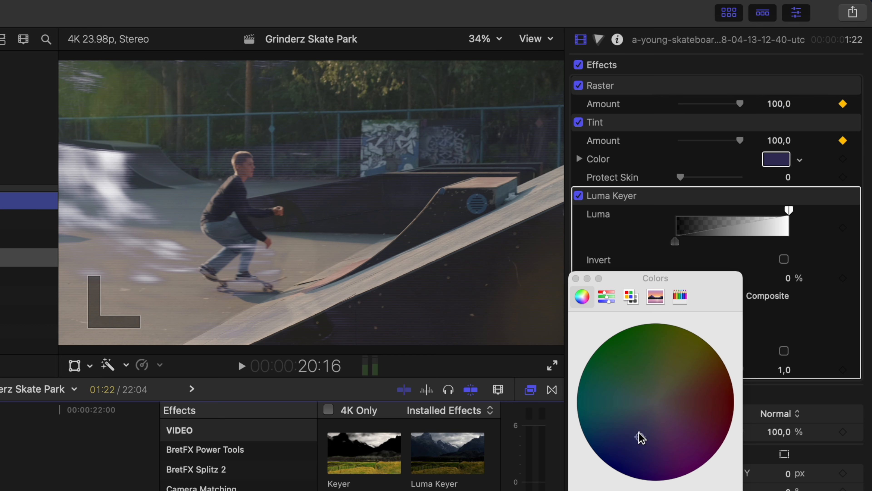